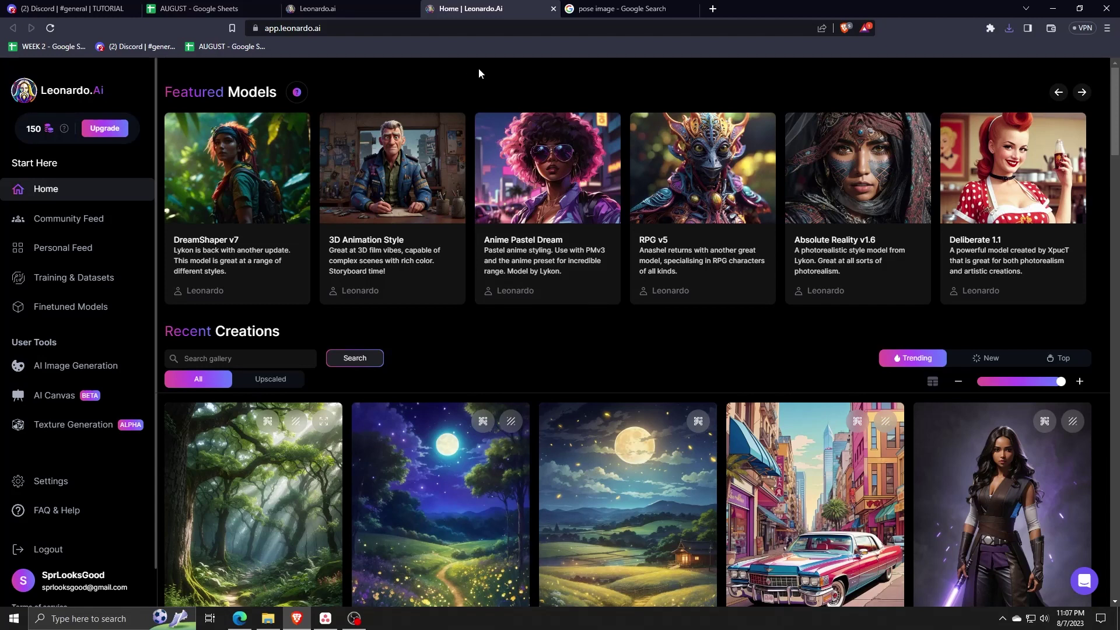
Step: Switch to the Google Images 'pose image' results with the Pinterest pose photo previewed
left_click(623, 9)
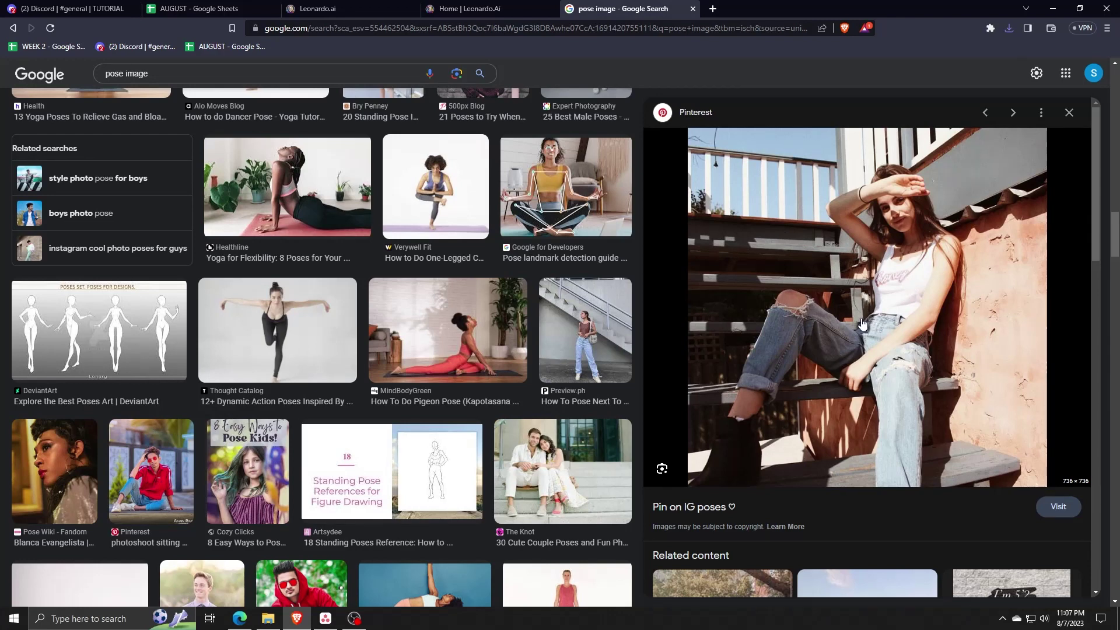
Step: Step through two more pose photos in the Google Images preview, then return to Leonardo.Ai home
key("alt+Left")
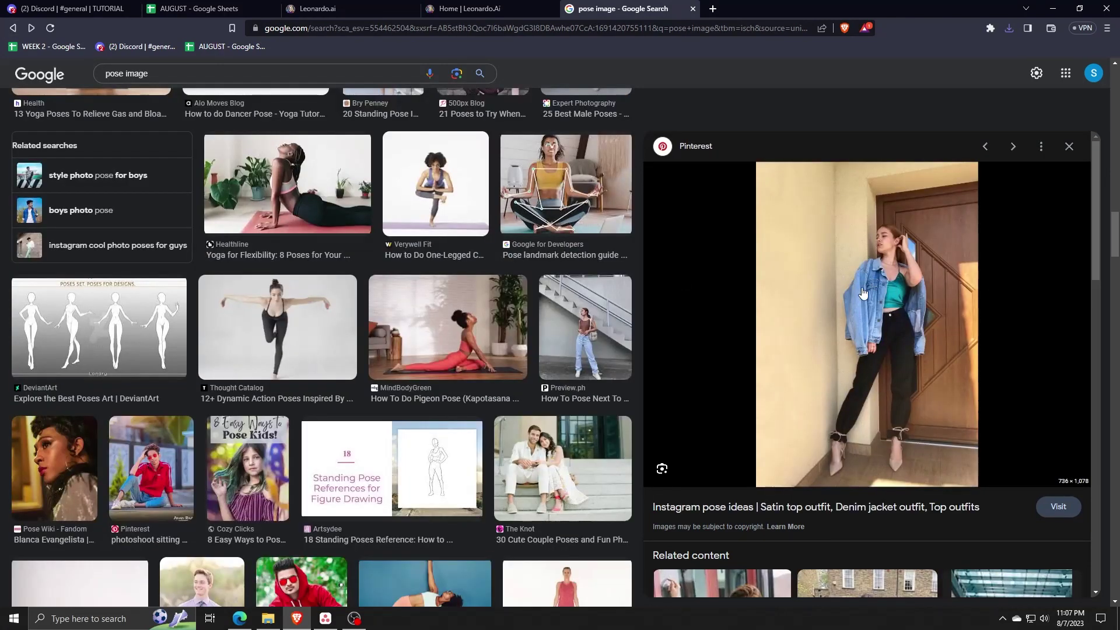
key("alt+Left")
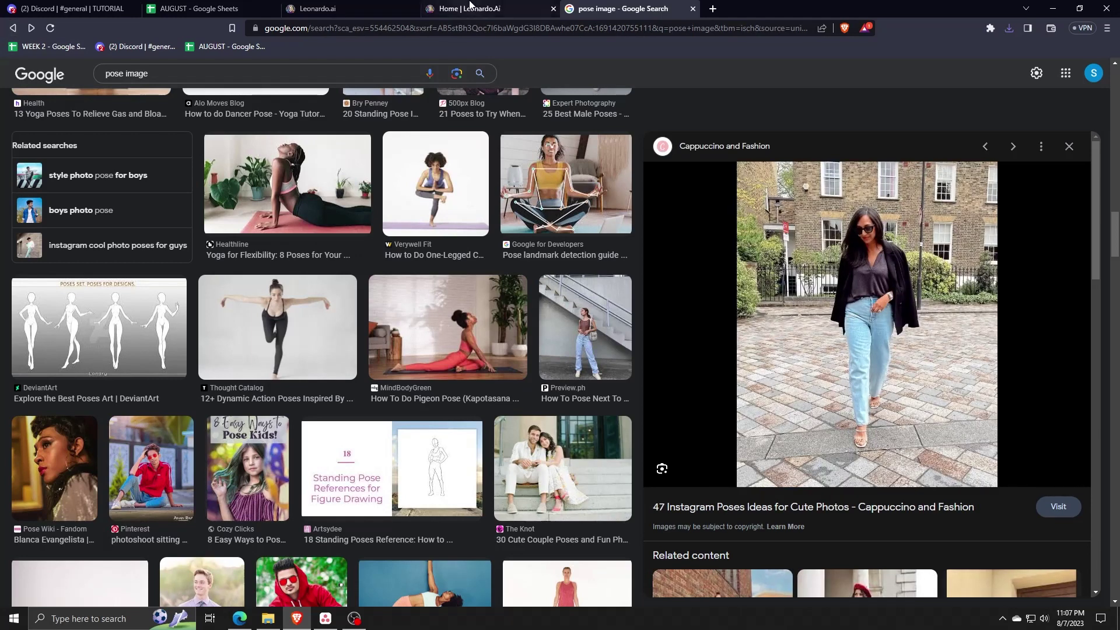
left_click(470, 8)
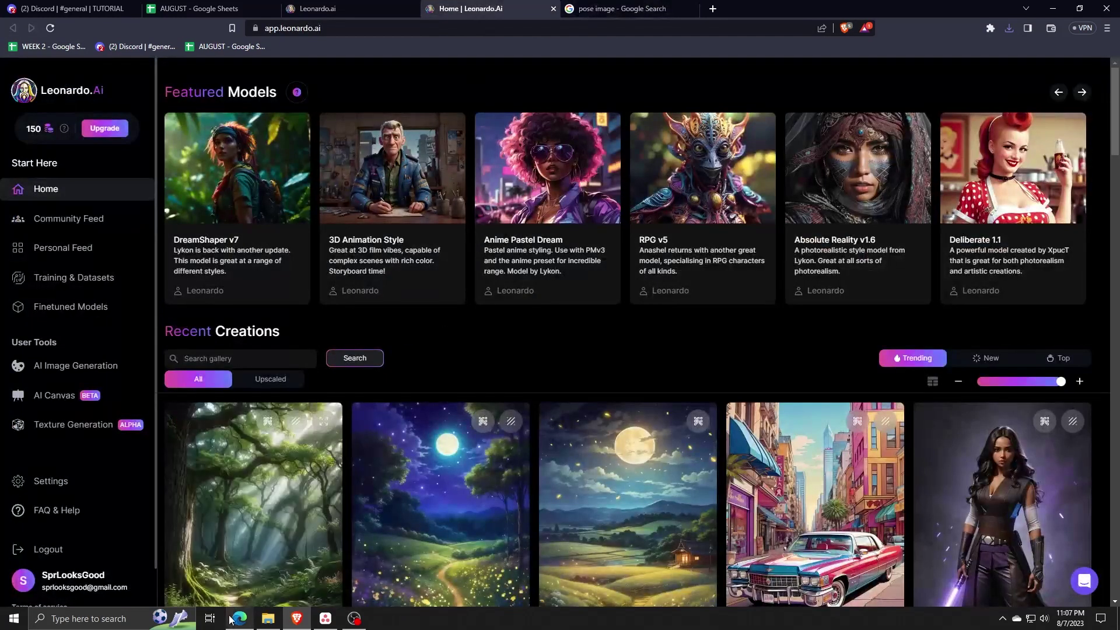
Step: In AI Image Generation, upload a pose photo as the Image to Image input at 872×1088
left_click(73, 366)
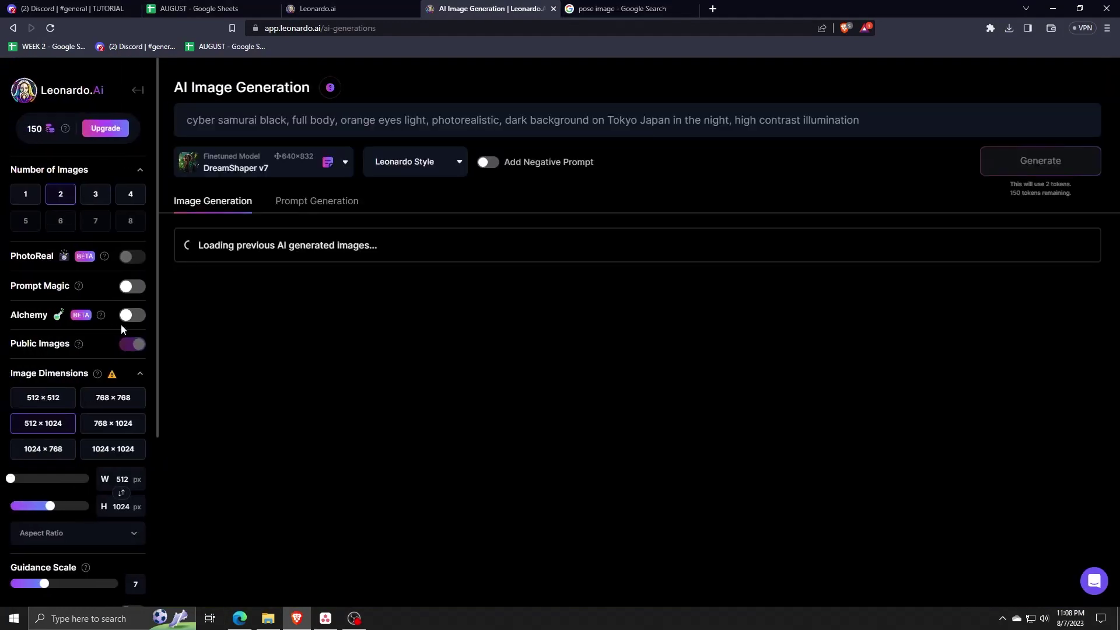
scroll(123, 325, "down", 3)
scroll(124, 324, "down", 5)
scroll(120, 350, "up", 2)
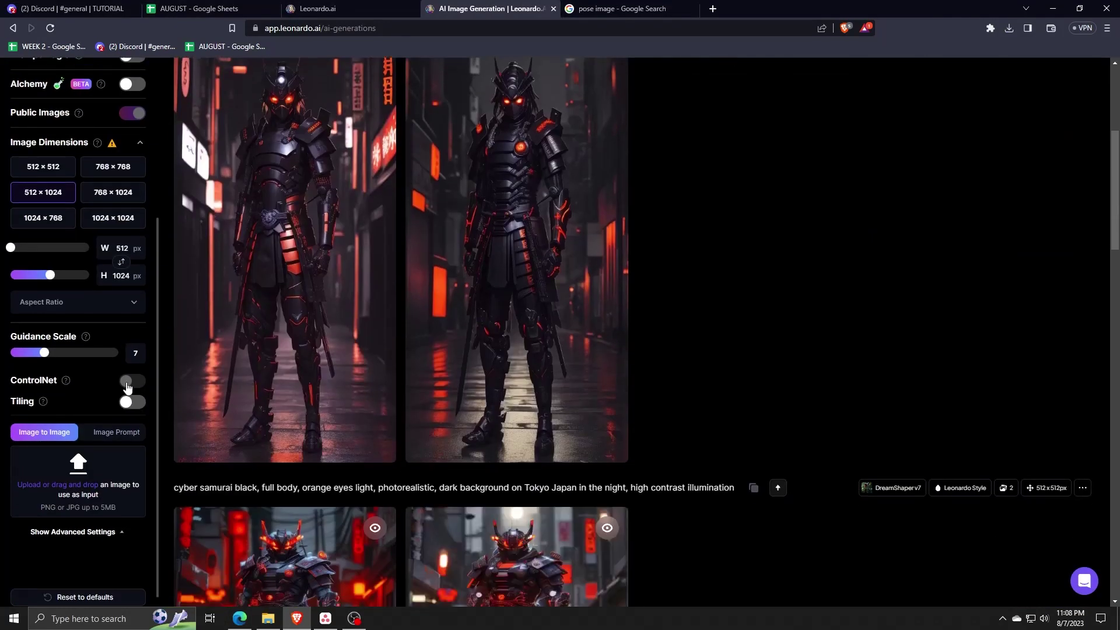
scroll(117, 376, "down", 2)
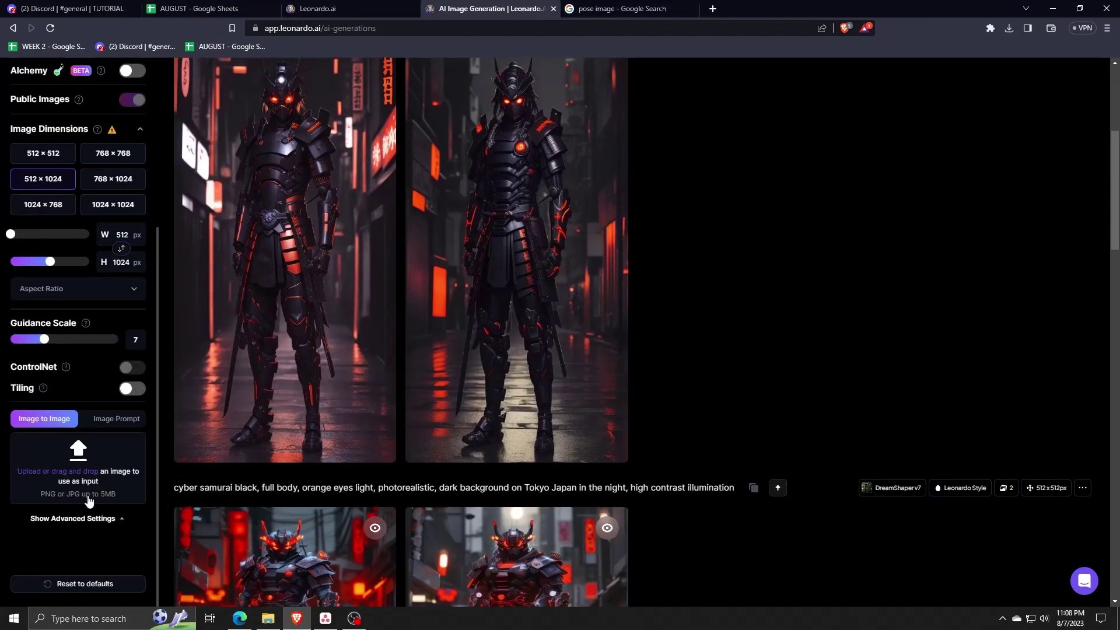
left_click(76, 476)
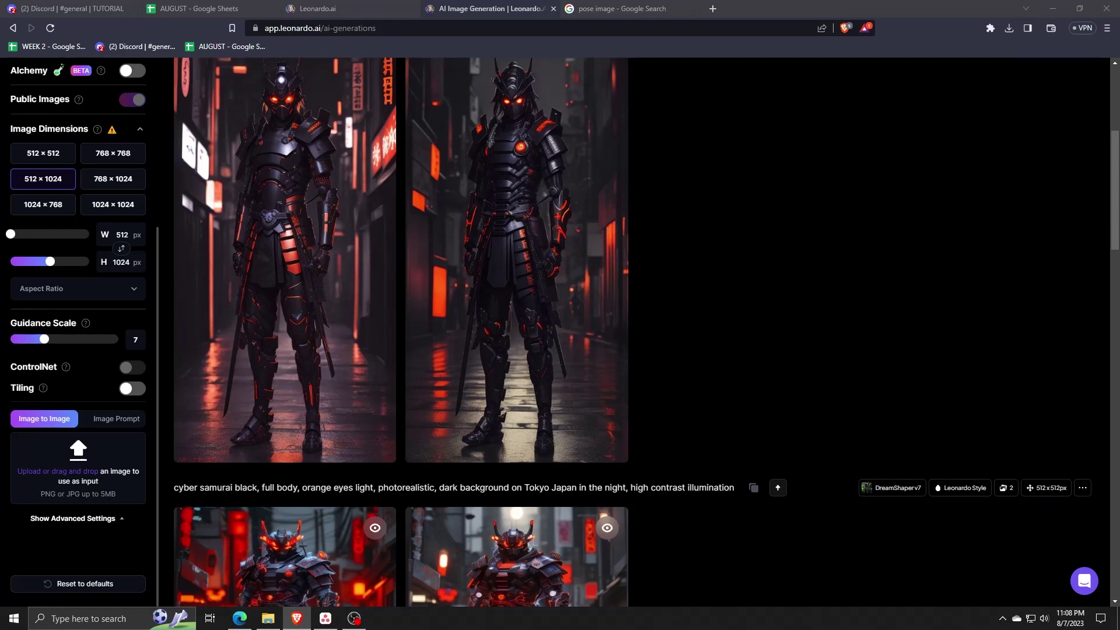
scroll(67, 400, "down", 3)
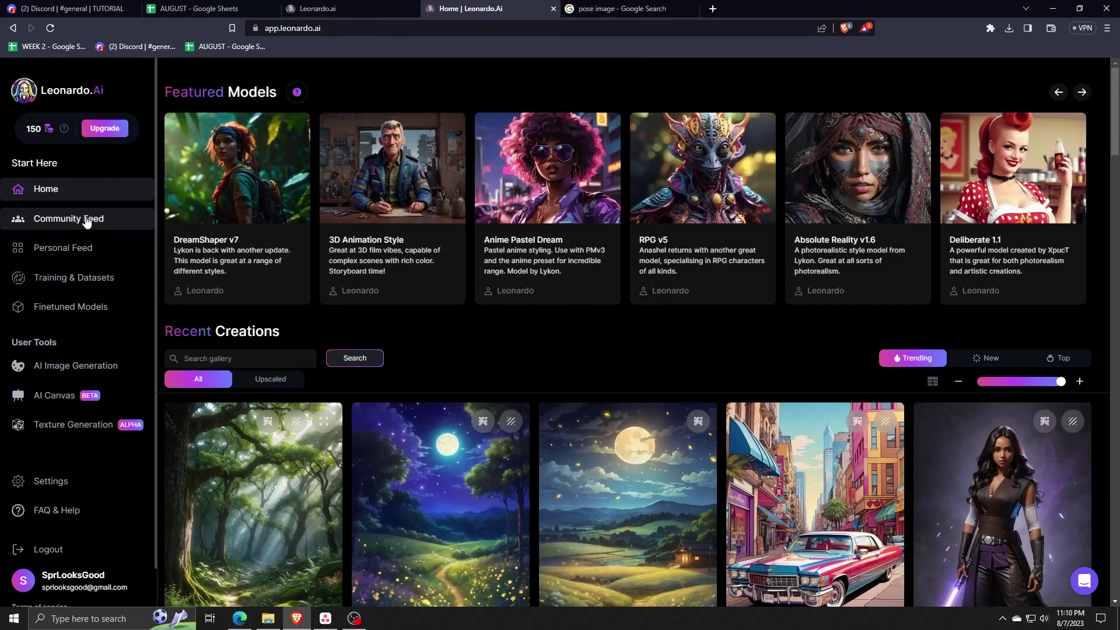
Step: Open the 'A Jedi woman with caramel-brown skin' creation and remix its prompt into the generator
scroll(982, 398, "down", 2)
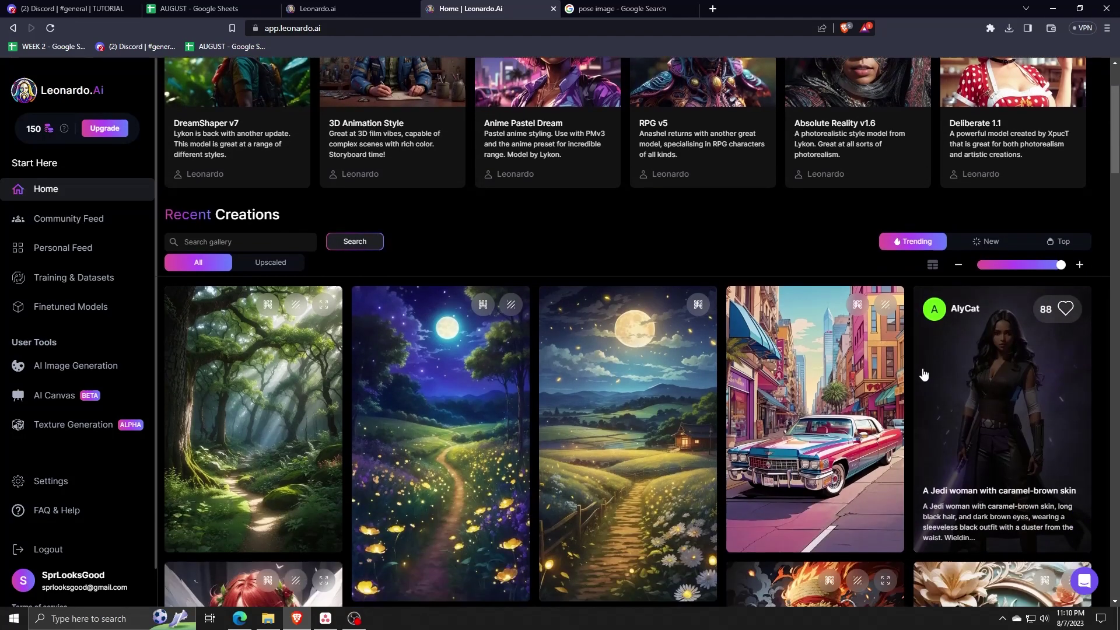
left_click(982, 399)
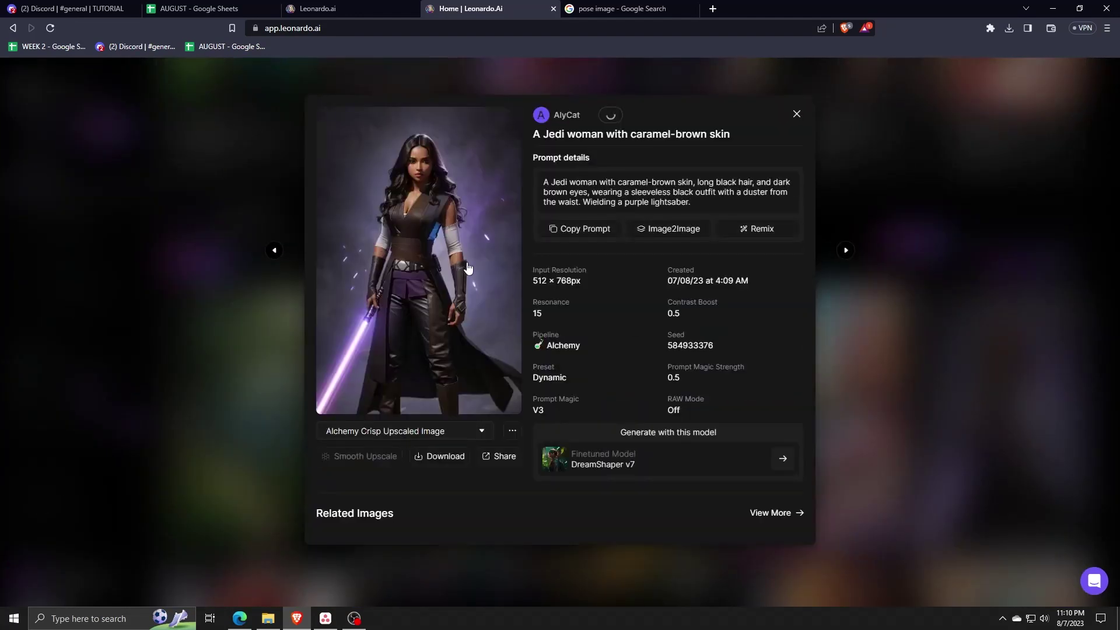
scroll(417, 262, "down", 1)
scroll(418, 263, "down", 1)
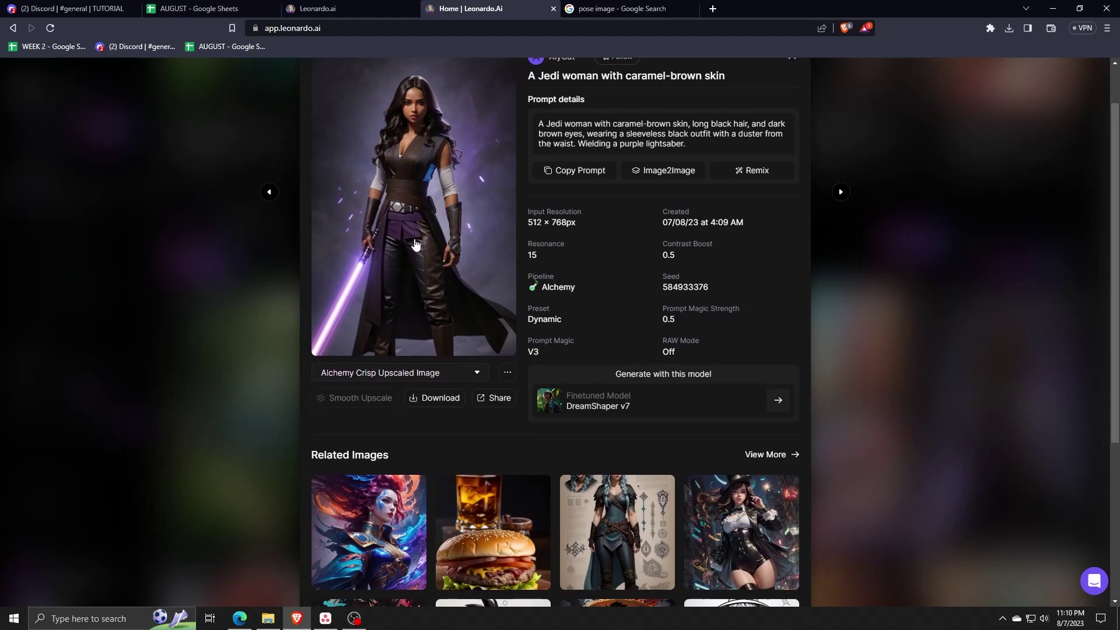
scroll(415, 245, "up", 2)
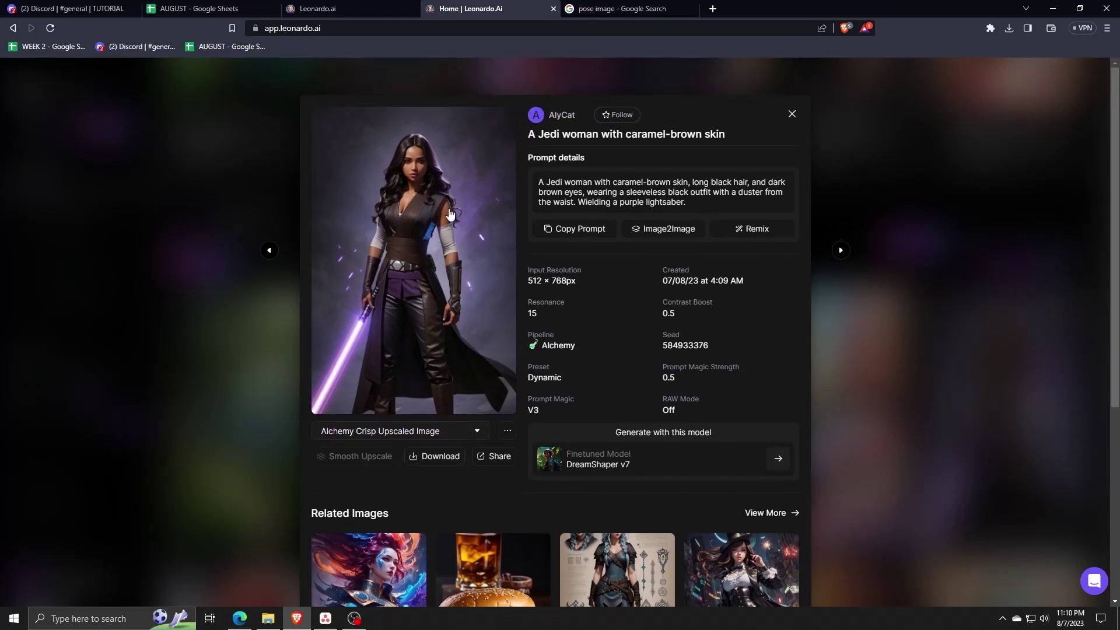
left_click(752, 231)
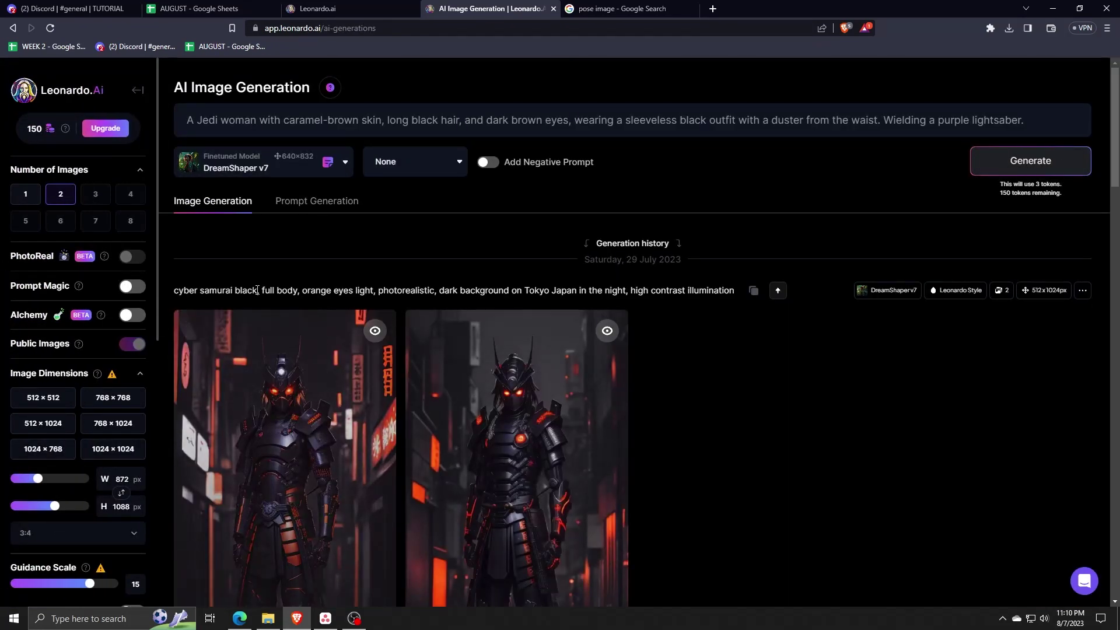
Step: Turn on ControlNet with Pose to Image mode
scroll(150, 319, "down", 9)
scroll(152, 306, "up", 3)
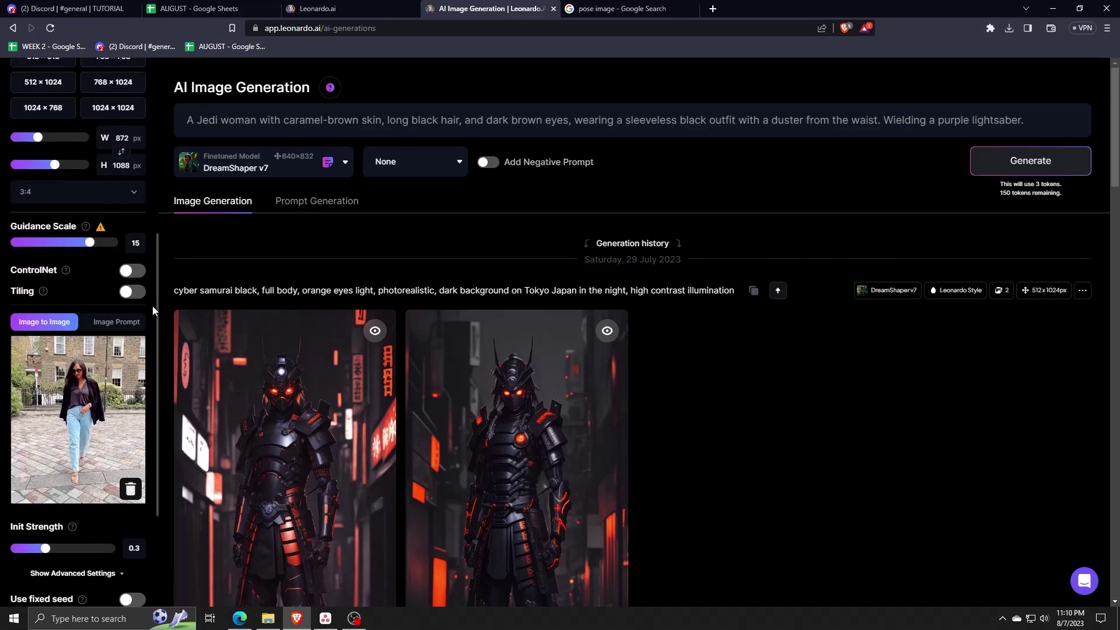
left_click(137, 271)
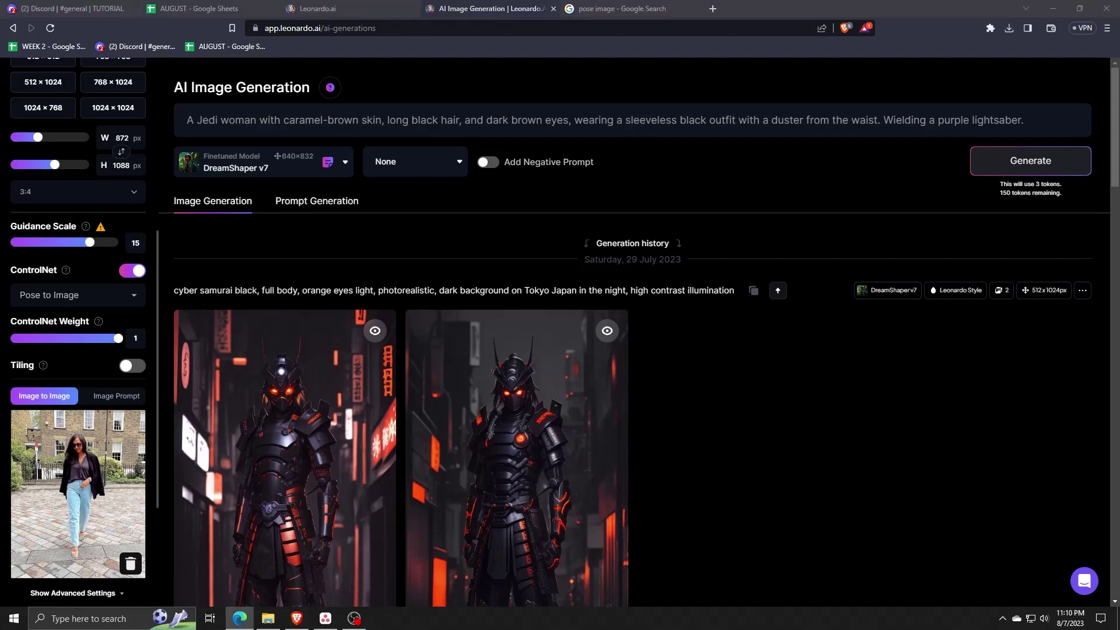
Step: Trim the prompt to 'A Jedi woman wielding a purple lightsaber' with lowercase 'wielding'
left_click_drag(188, 120, 259, 117)
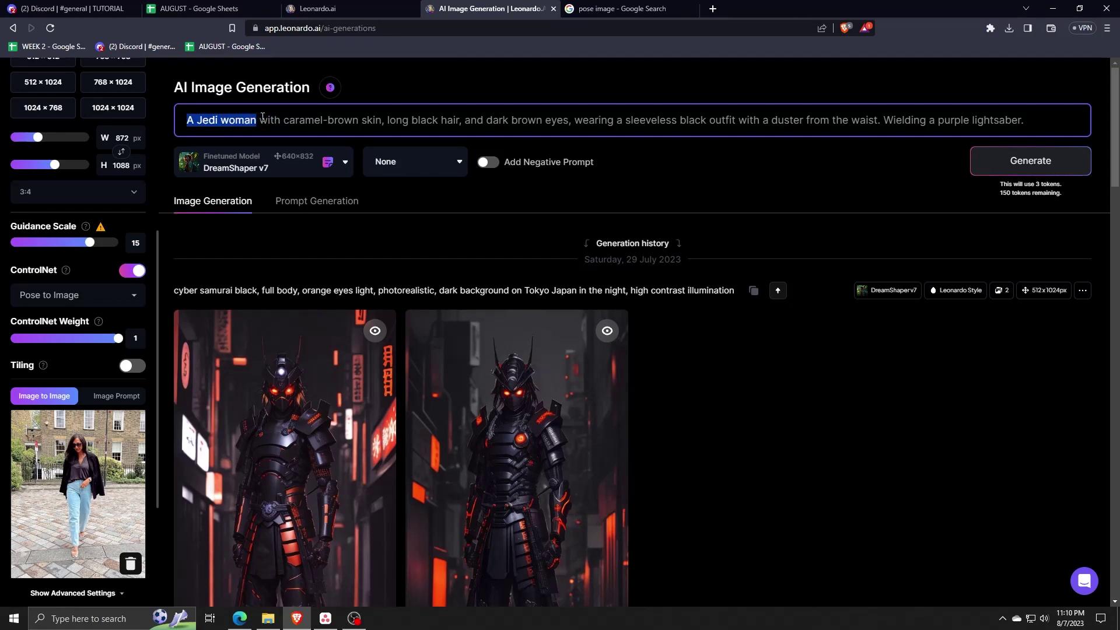
left_click_drag(260, 120, 885, 130)
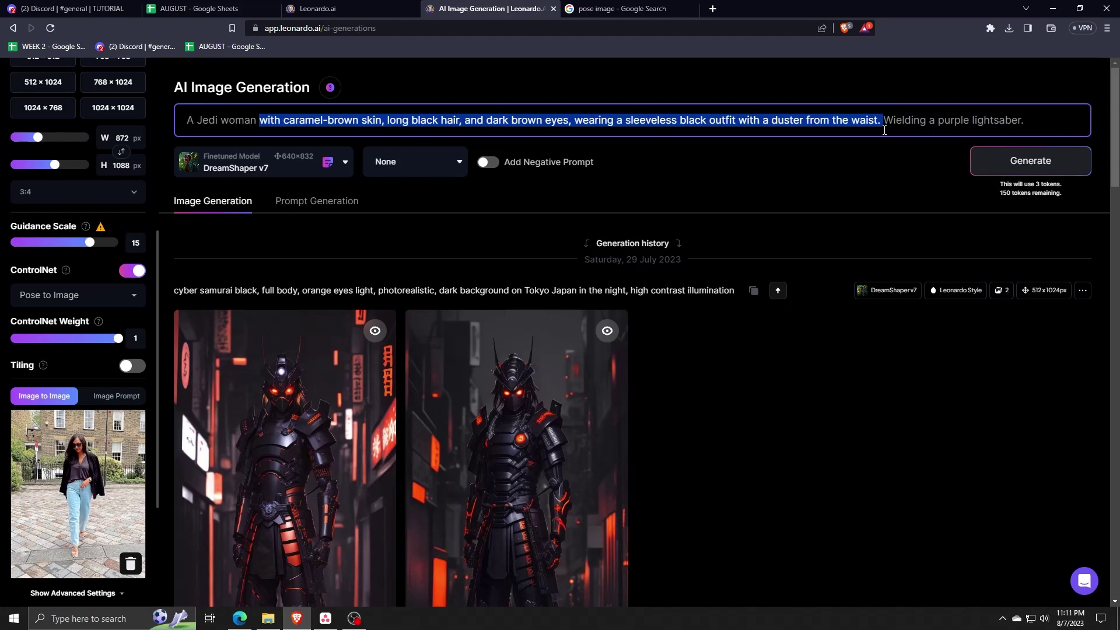
key("BackSpace")
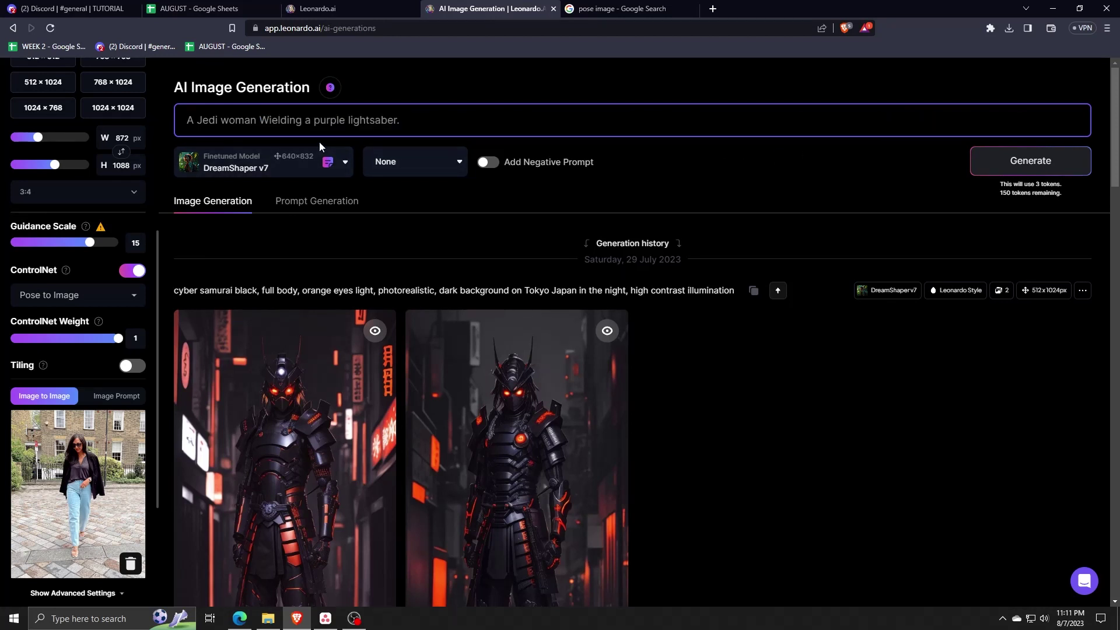
key("BackSpace")
type("w")
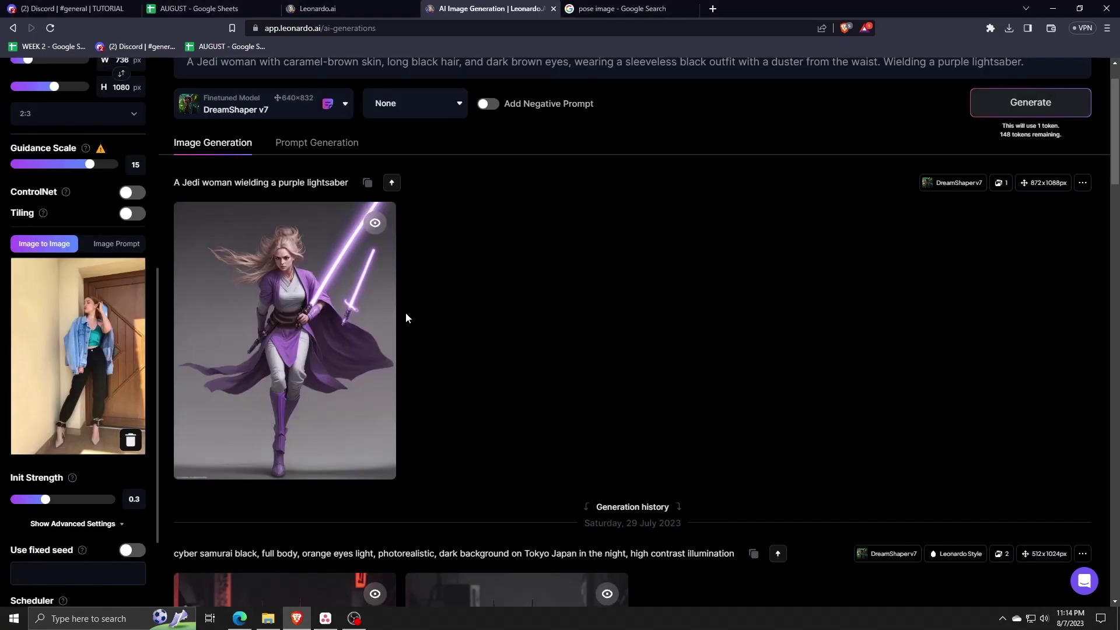
Step: Enable ControlNet in Pose to Image mode at weight 1 for the denim-jacket pose photo
left_click(129, 193)
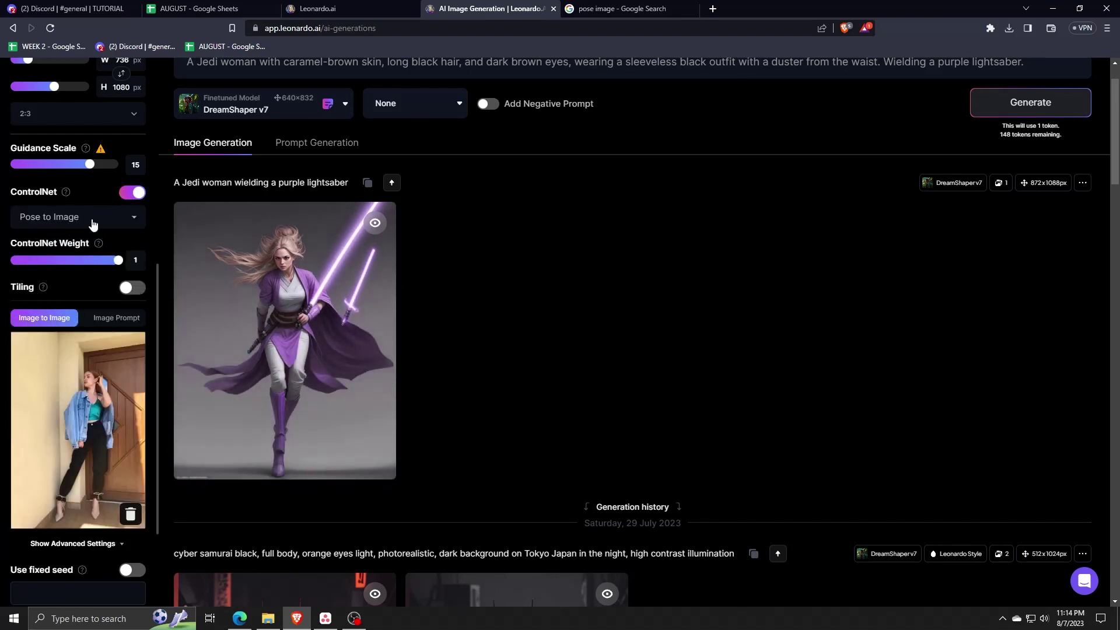
left_click(93, 225)
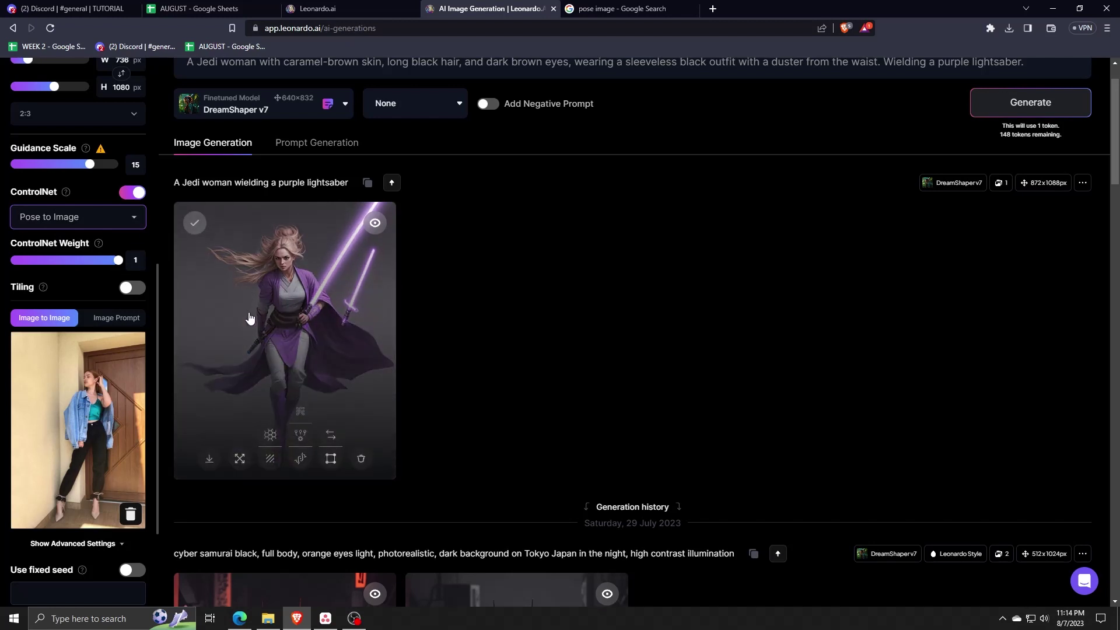
left_click(268, 619)
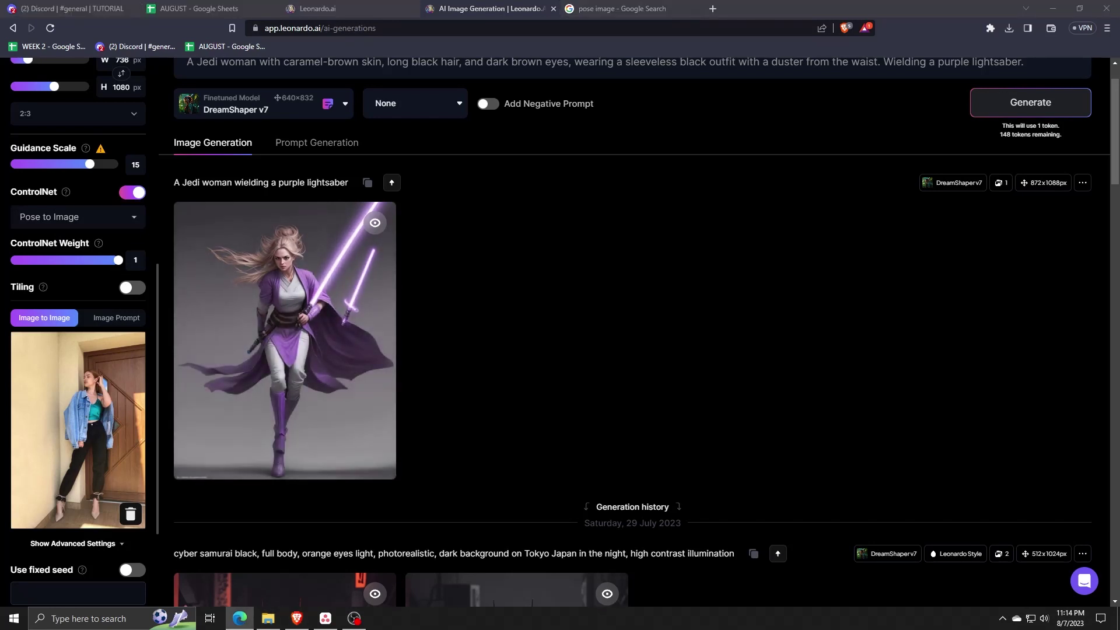
Step: Generate a dark-haired Jedi woman with purple lightsabers from the denim-jacket pose and full prompt
left_click(1013, 104)
left_click(1013, 103)
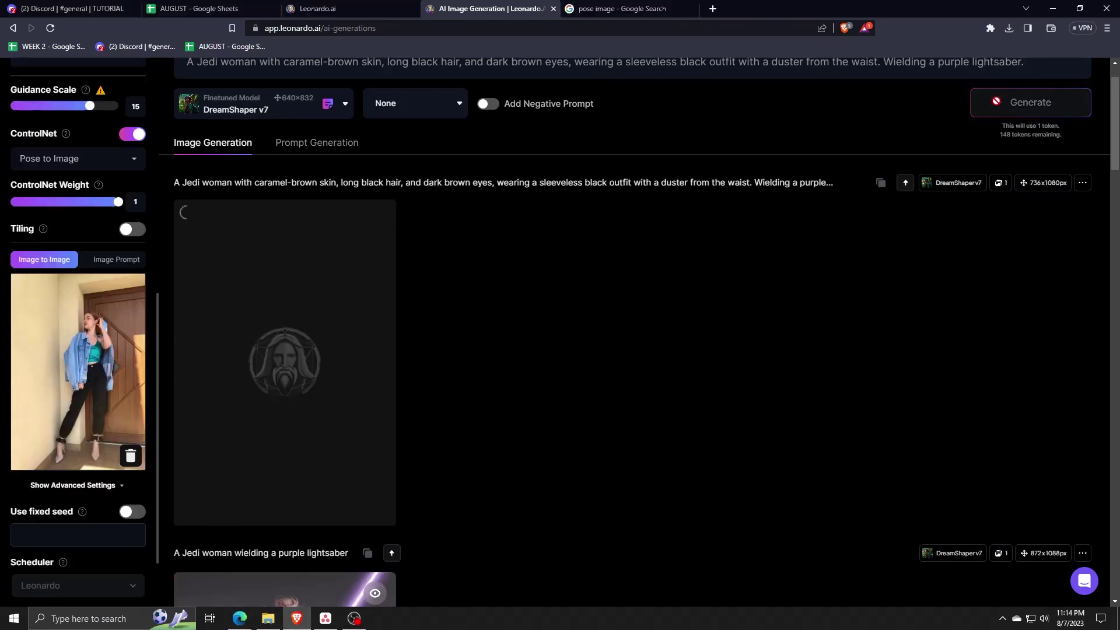
scroll(514, 308, "down", 1)
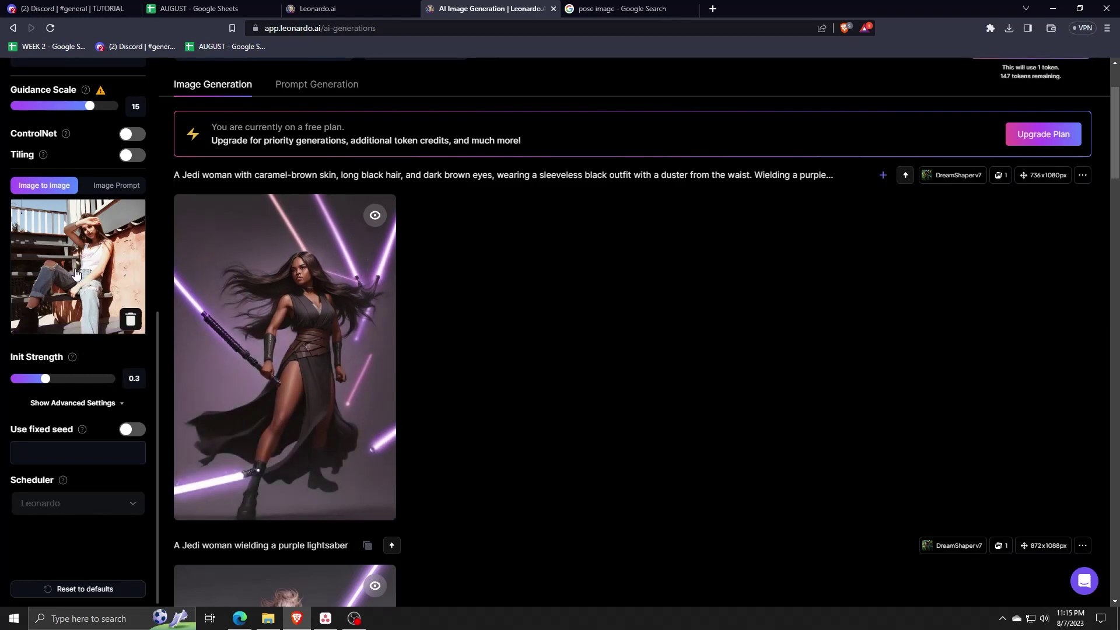
Step: Enable ControlNet, generate a 736×736 Jedi image from the stairs pose, and view it enlarged
scroll(75, 275, "up", 1)
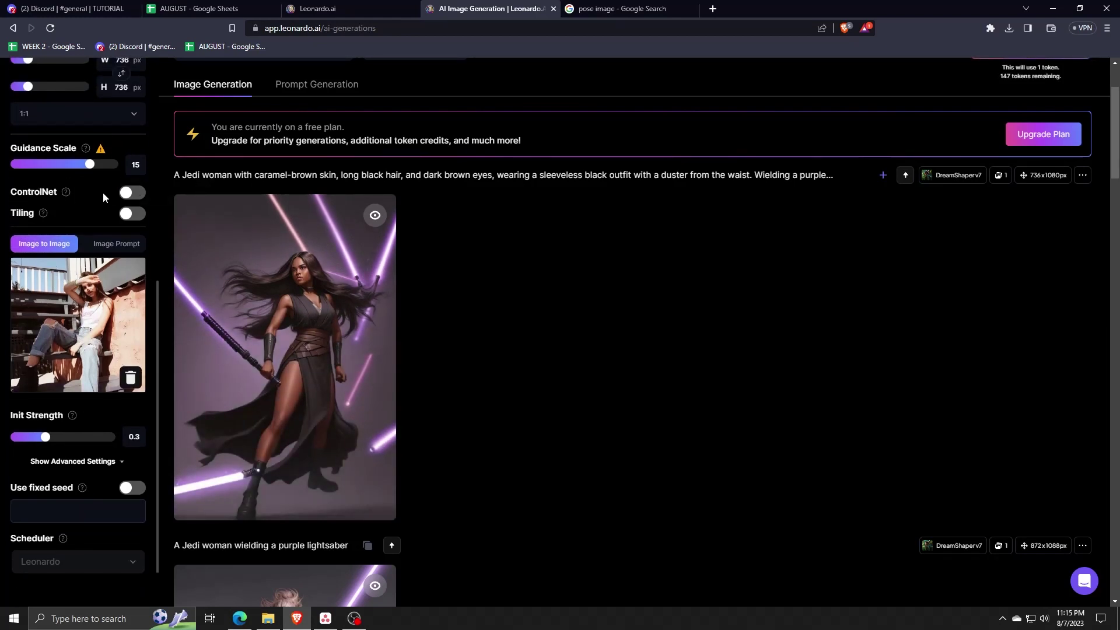
left_click(133, 193)
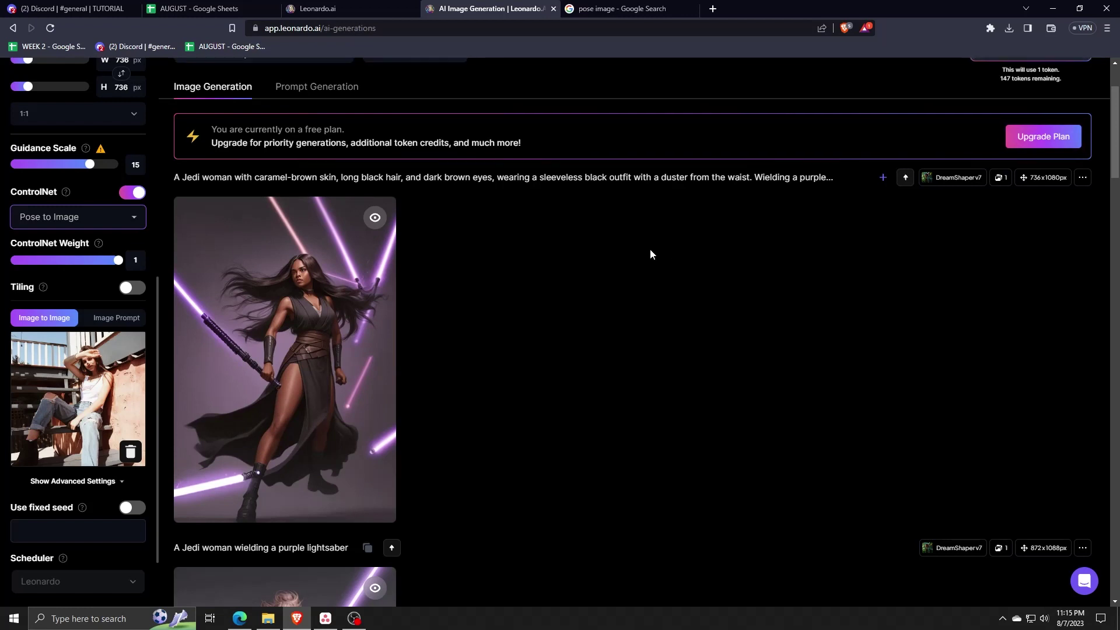
key("ctrl+Return")
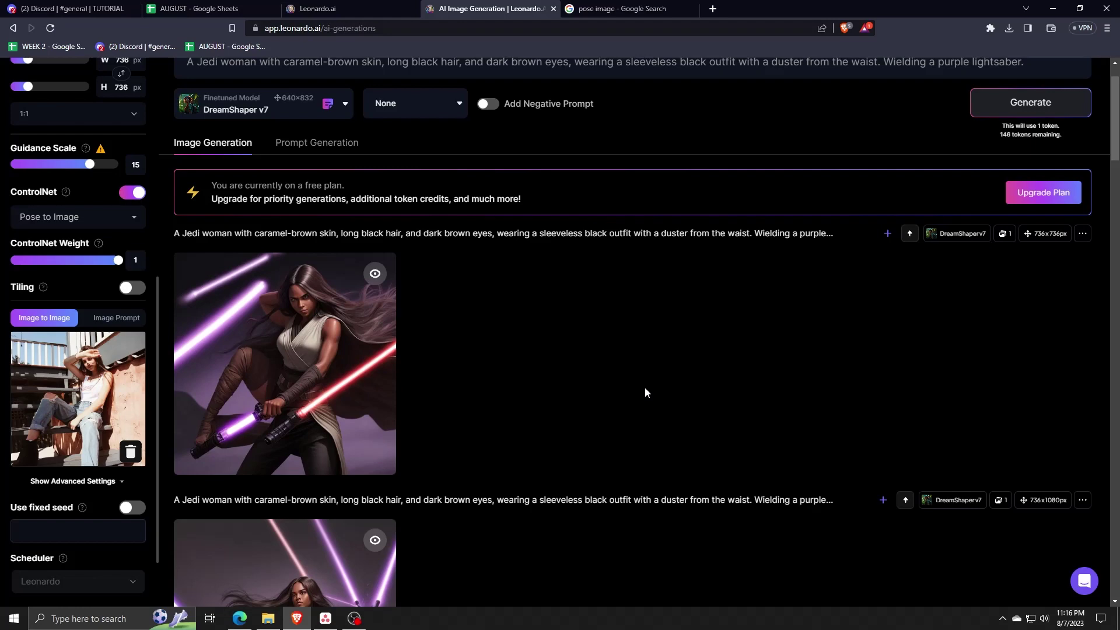
left_click(299, 369)
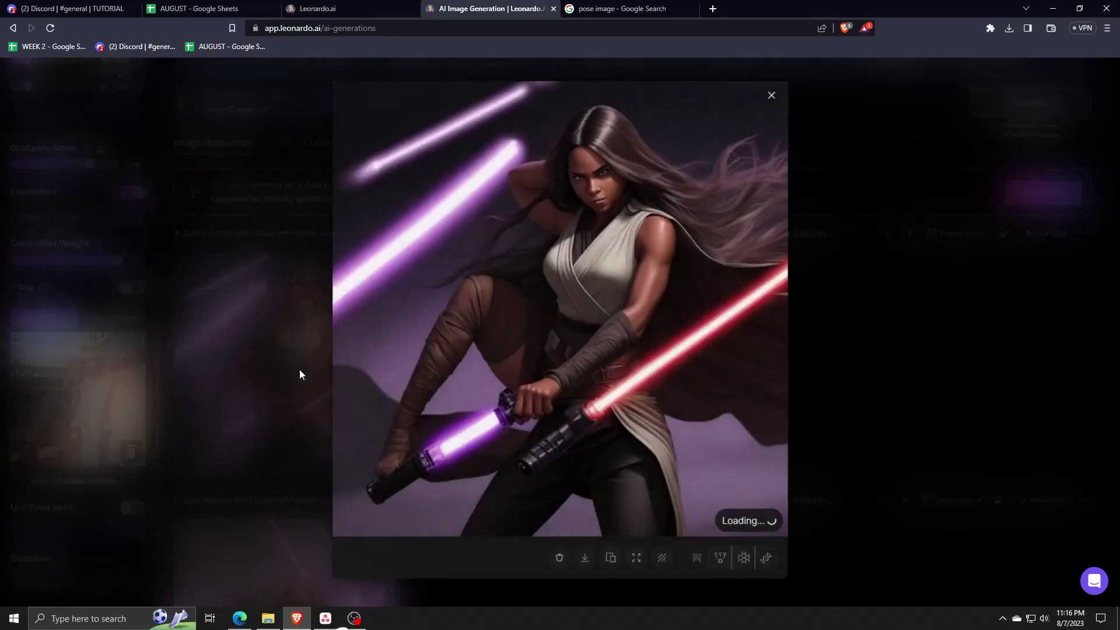